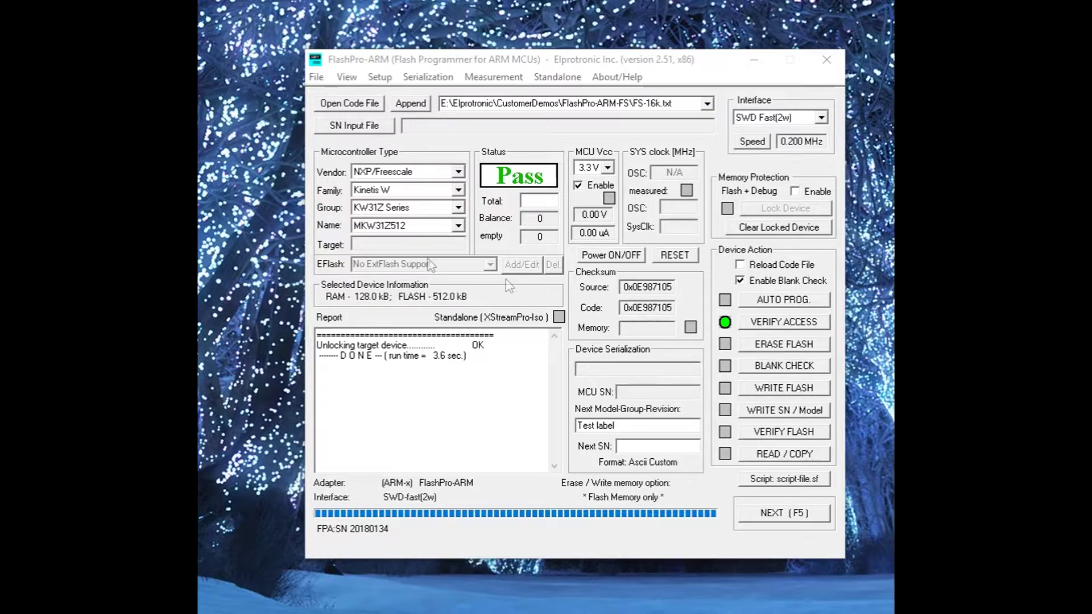
- Verify access to the MKW31Z512 target and bring up the Memory Options dialog
click(812, 324)
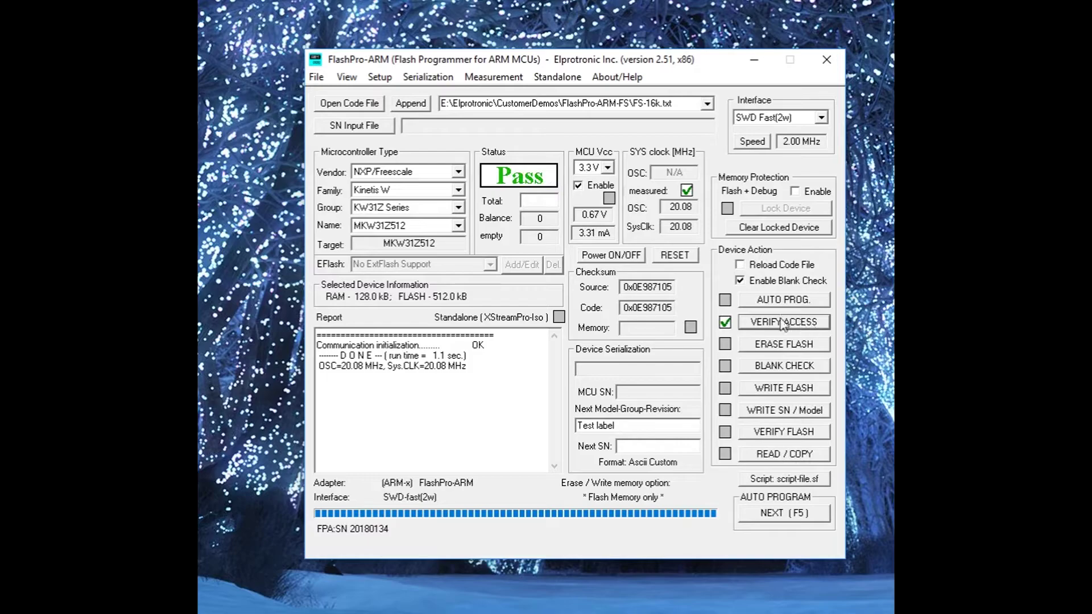
click(379, 77)
click(411, 114)
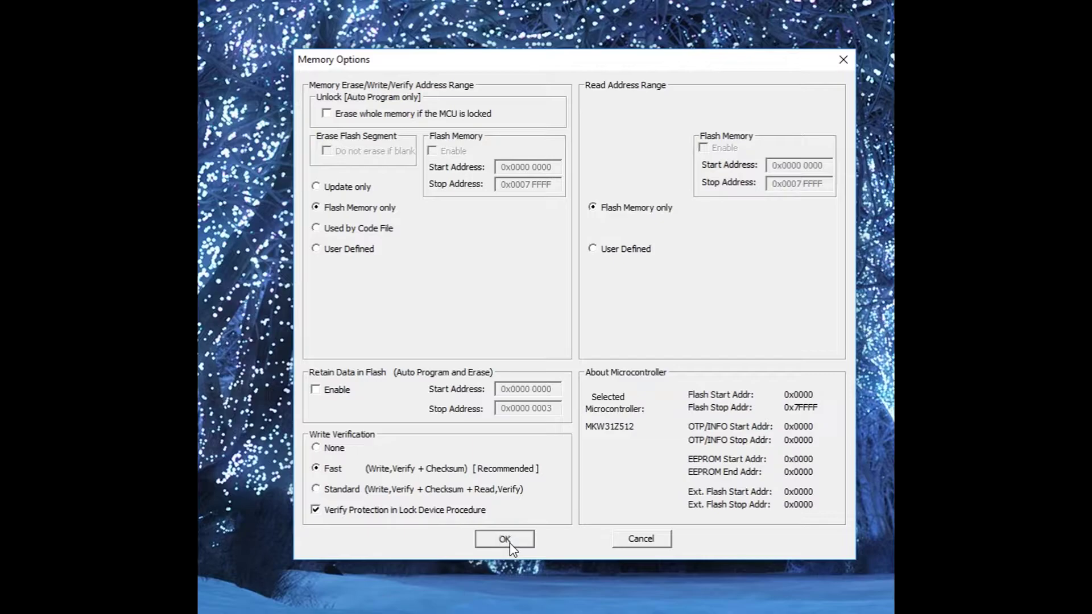
- Close Memory Options unchanged, keeping Flash Memory only with Fast verification
click(505, 539)
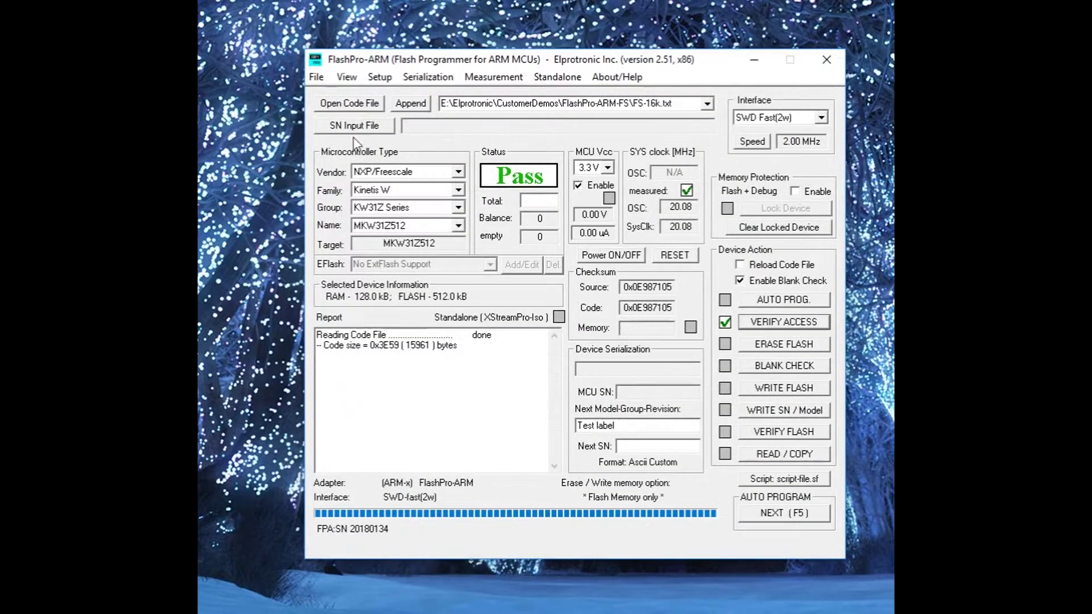
- Page through the code file's flash data in the viewer, then close it
click(346, 77)
click(353, 94)
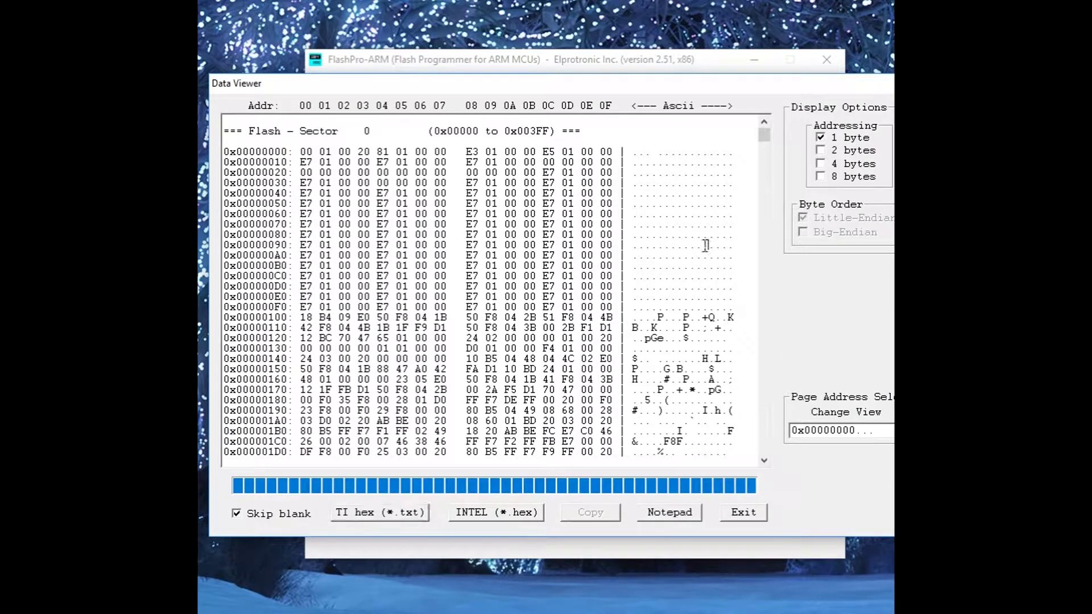
key(Page_Down)
key(Page_Down)
key(Page_Down)
key(Page_Down)
key(Page_Down)
key(Page_Down)
key(Page_Down)
key(Page_Down)
key(Page_Down)
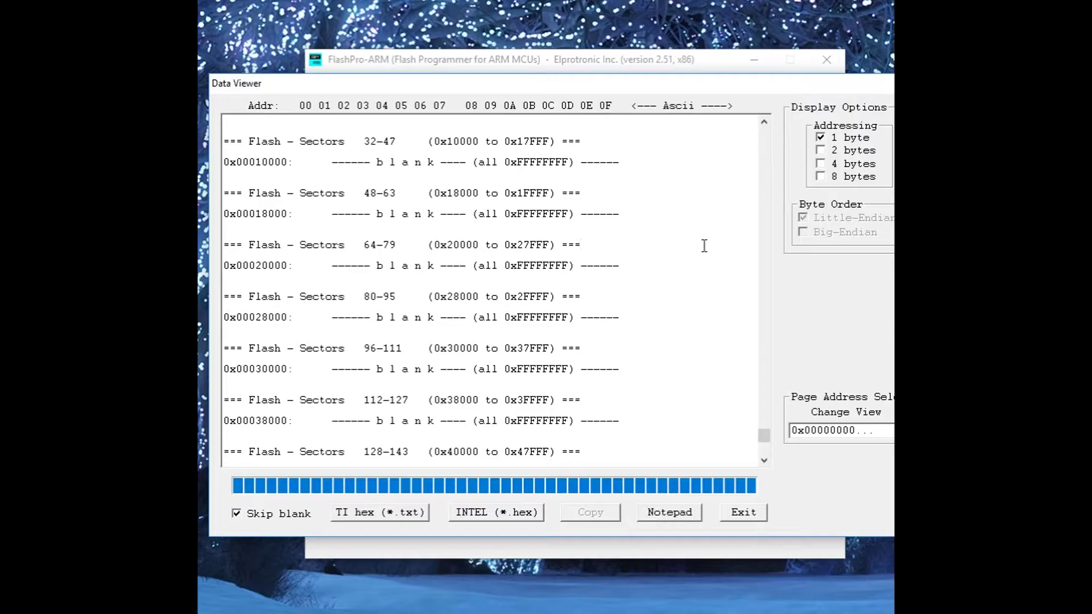
scroll(705, 245, up, 3)
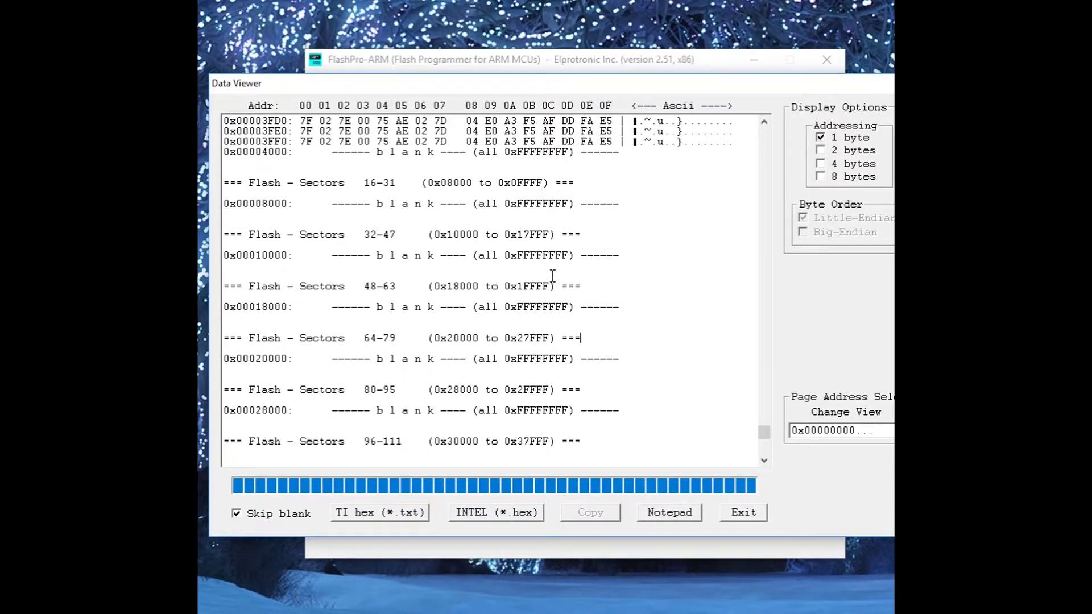
click(761, 519)
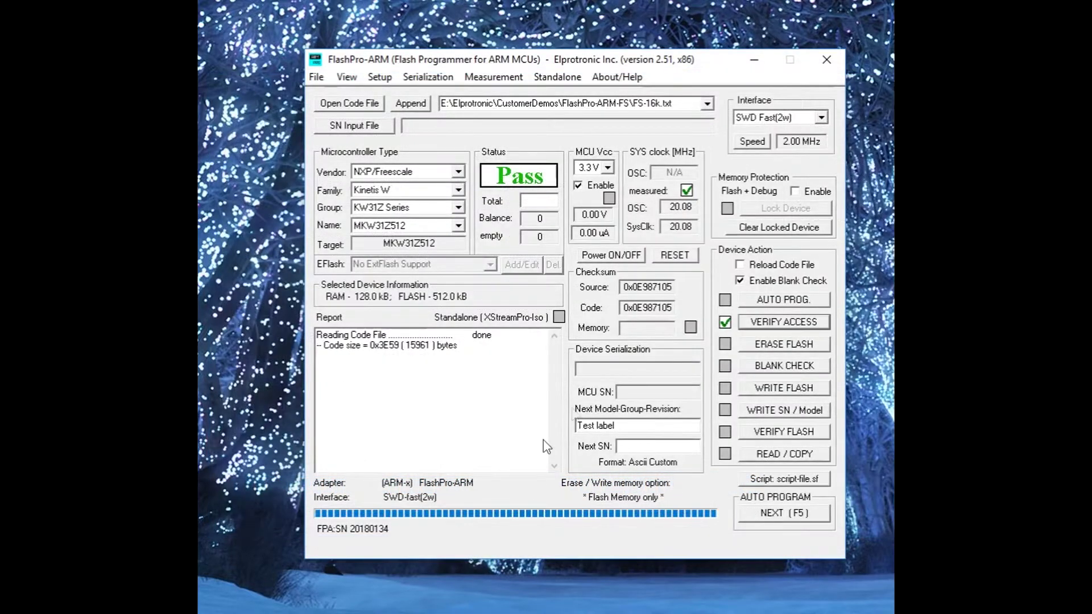
- Attempt auto-programming, dismiss the empty serial-list warning, and open Self Serialization Setup
click(783, 301)
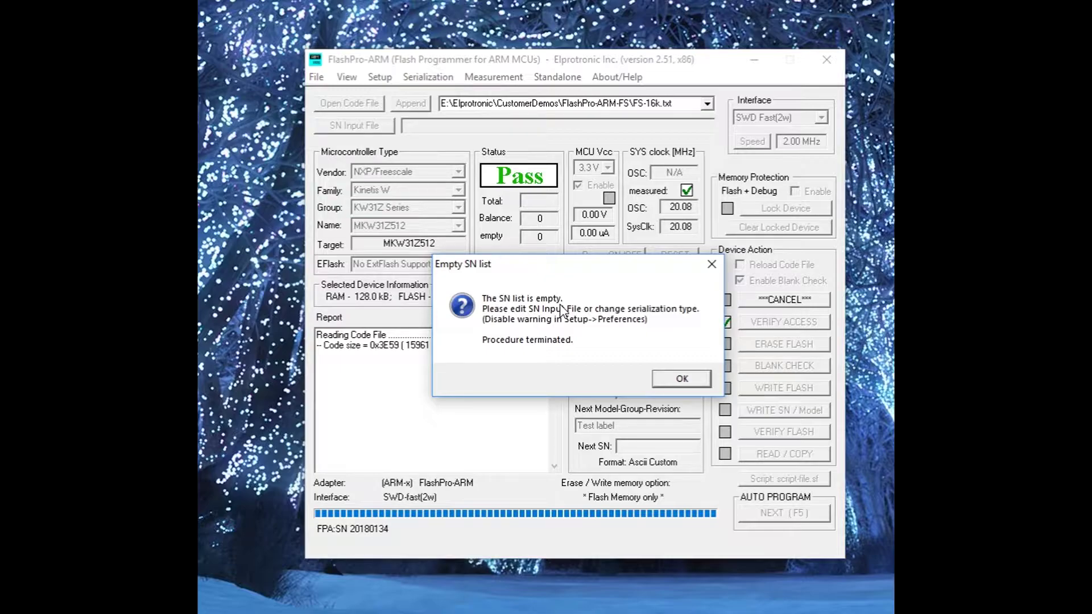
click(677, 378)
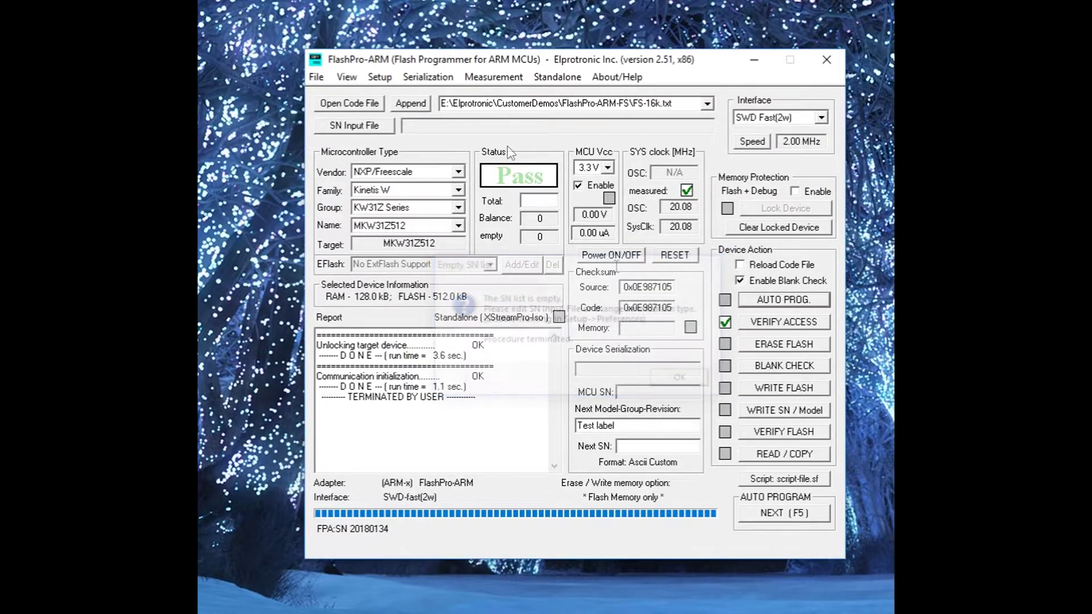
click(428, 77)
click(439, 91)
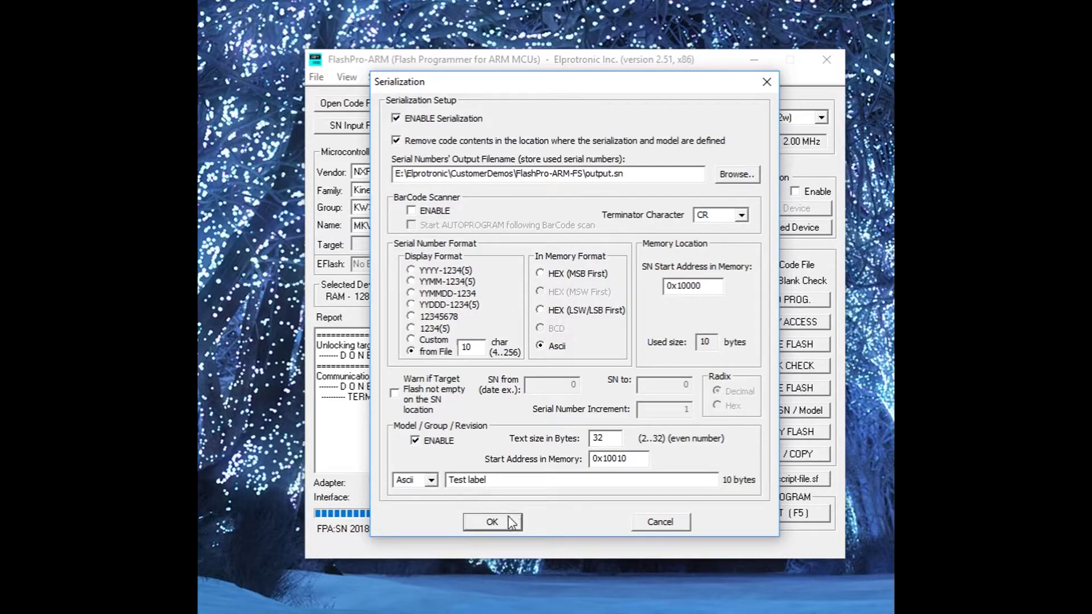
- Accept 10-character ASCII serials from file at 0x10000 and 'Test label' at 0x10010
click(508, 520)
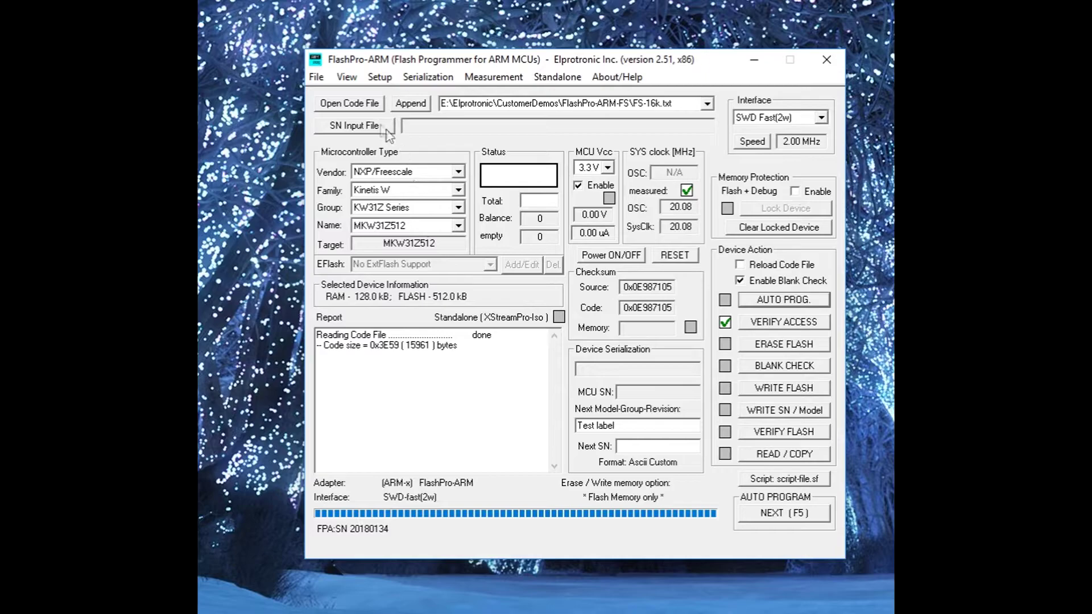
- Load FS-SN-input.txt as the serial list, accepting 17 serials with SN20140044 next
click(354, 125)
scroll(566, 291, down, 5)
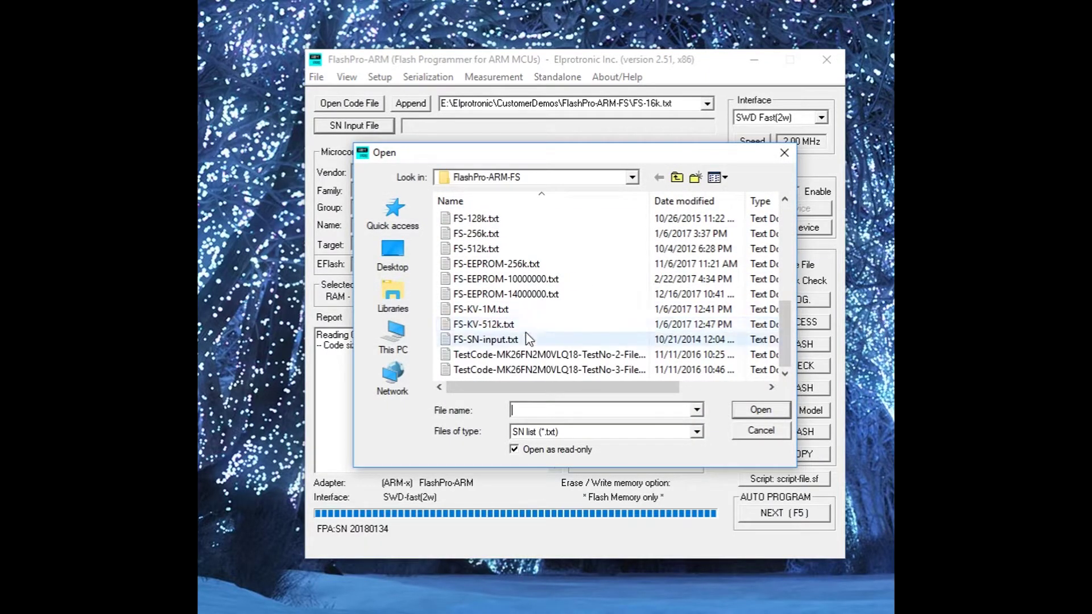
double_click(526, 332)
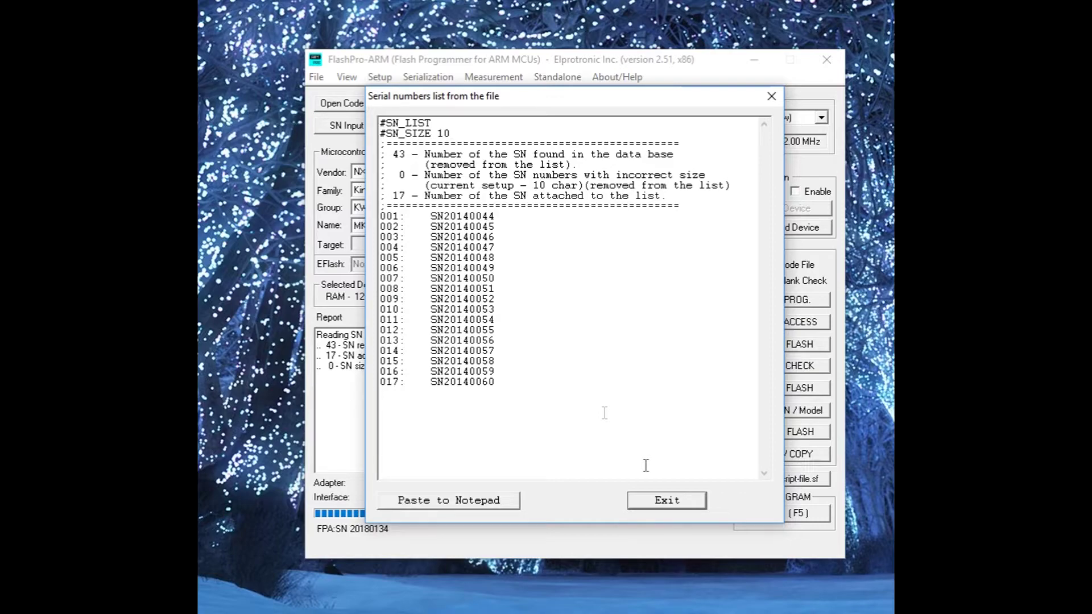
click(663, 500)
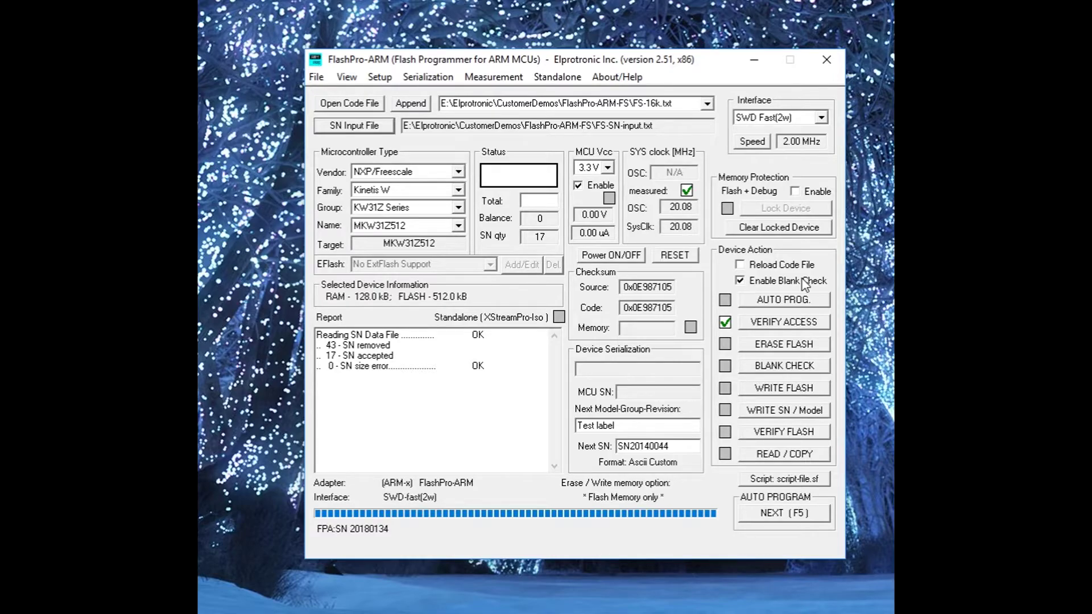
- Auto-program the MKW31Z512 with SN20140044, then read its flash back
click(805, 301)
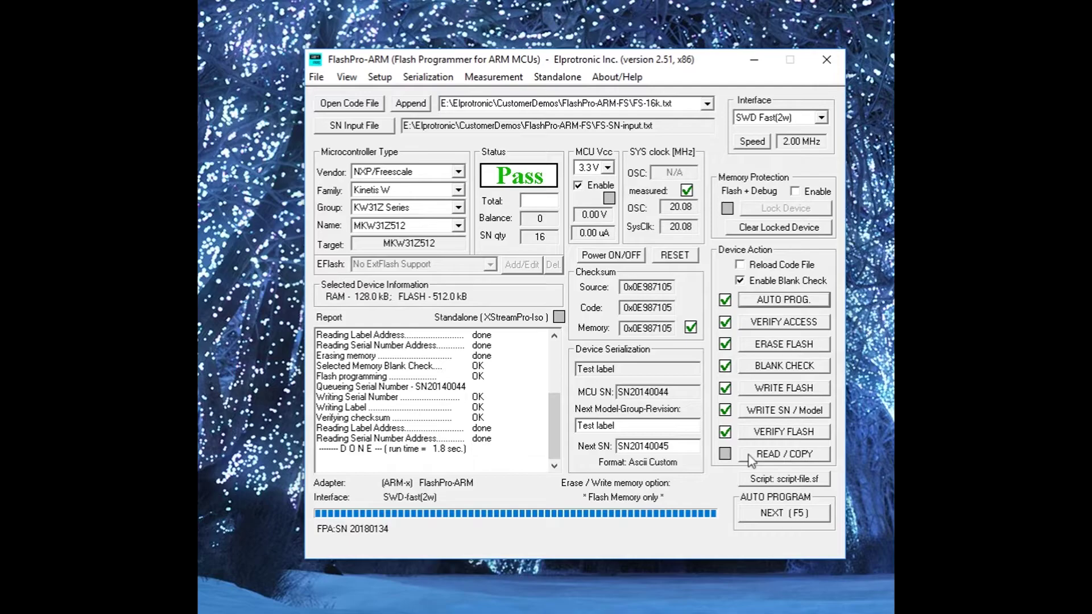
click(748, 454)
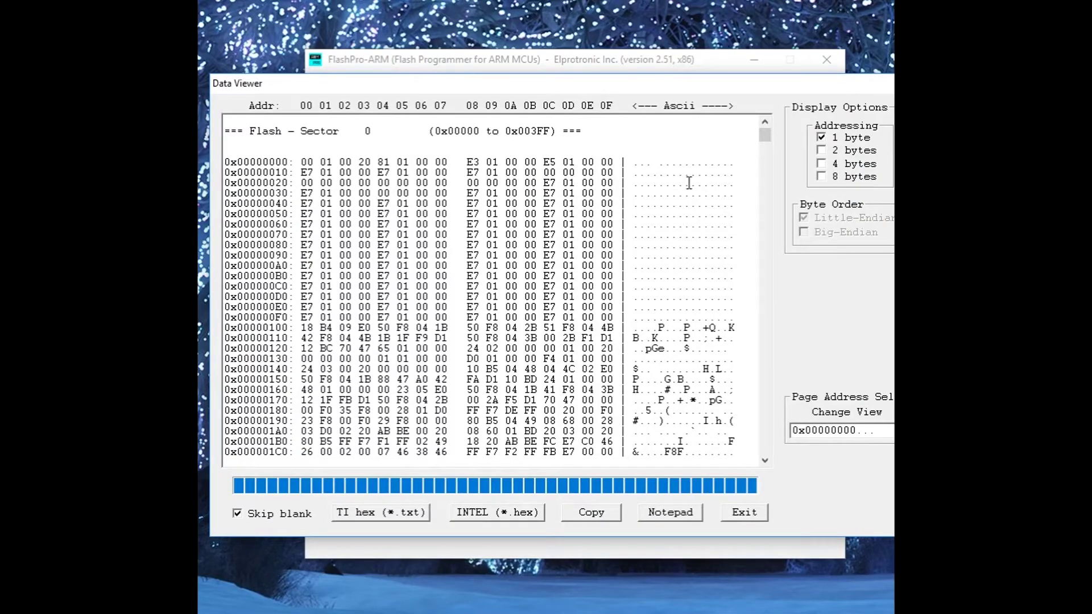
- Confirm SN20140044 and Test label at 0x00010000 in the read-back data, then close the viewer
scroll(688, 183, down, 20)
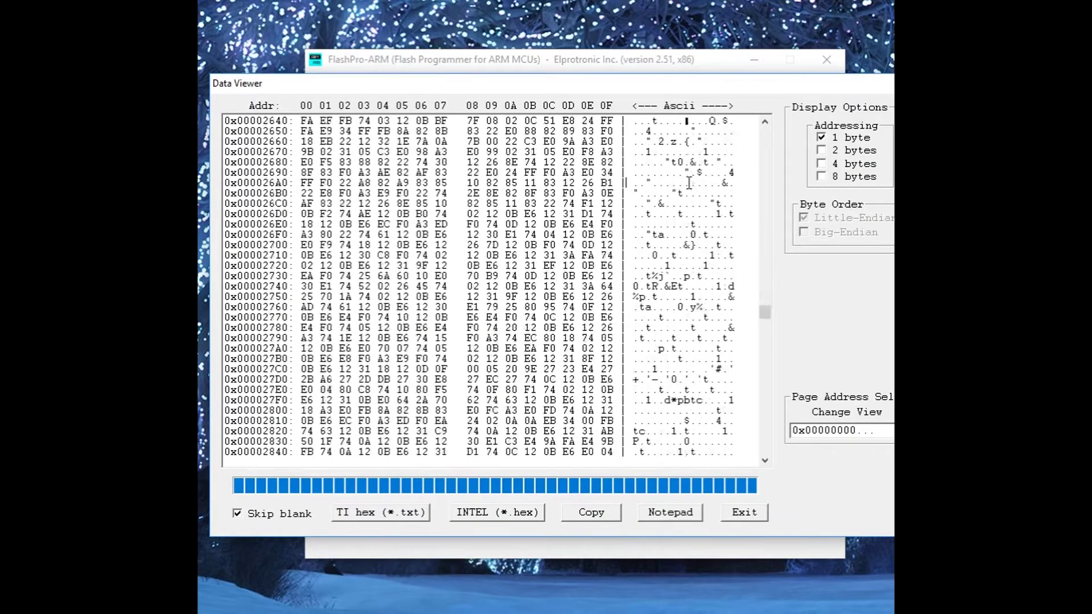
scroll(688, 182, down, 20)
scroll(689, 182, up, 18)
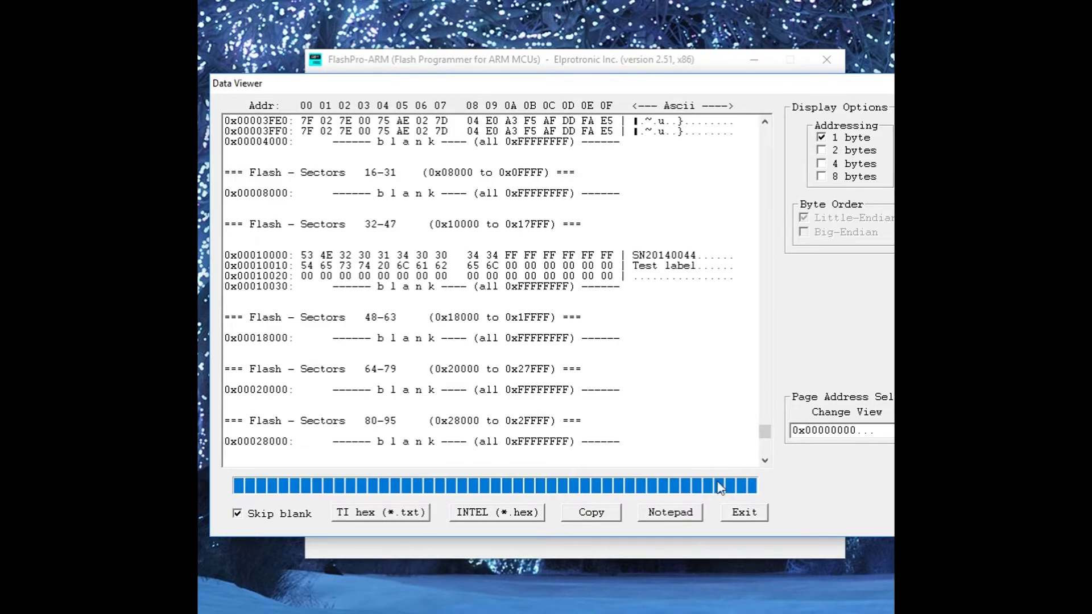
click(744, 512)
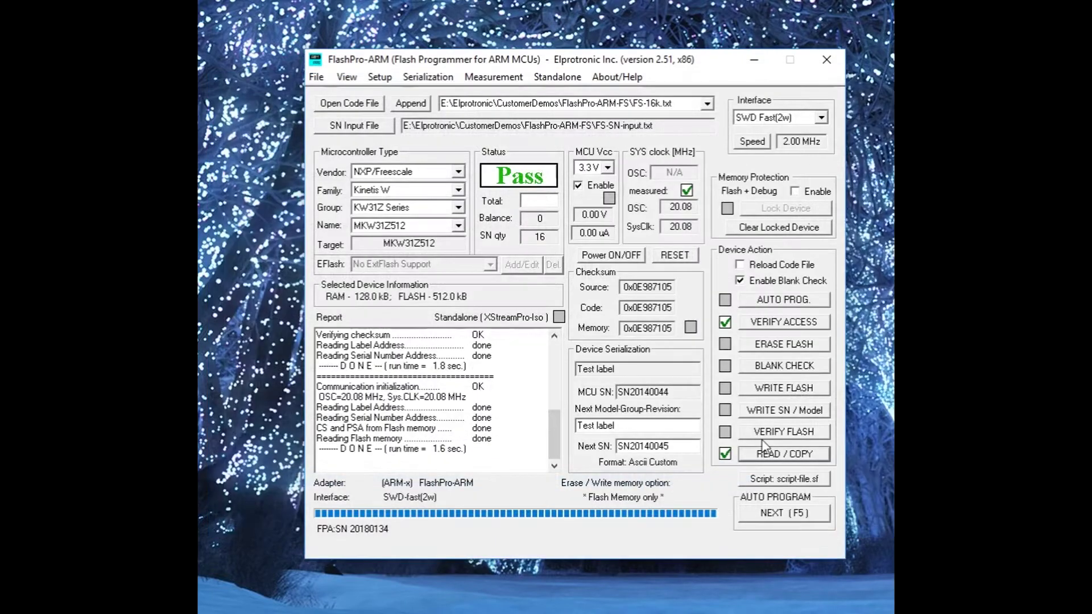
- Auto-program the next chip with SN20140045, then read its flash back
click(780, 306)
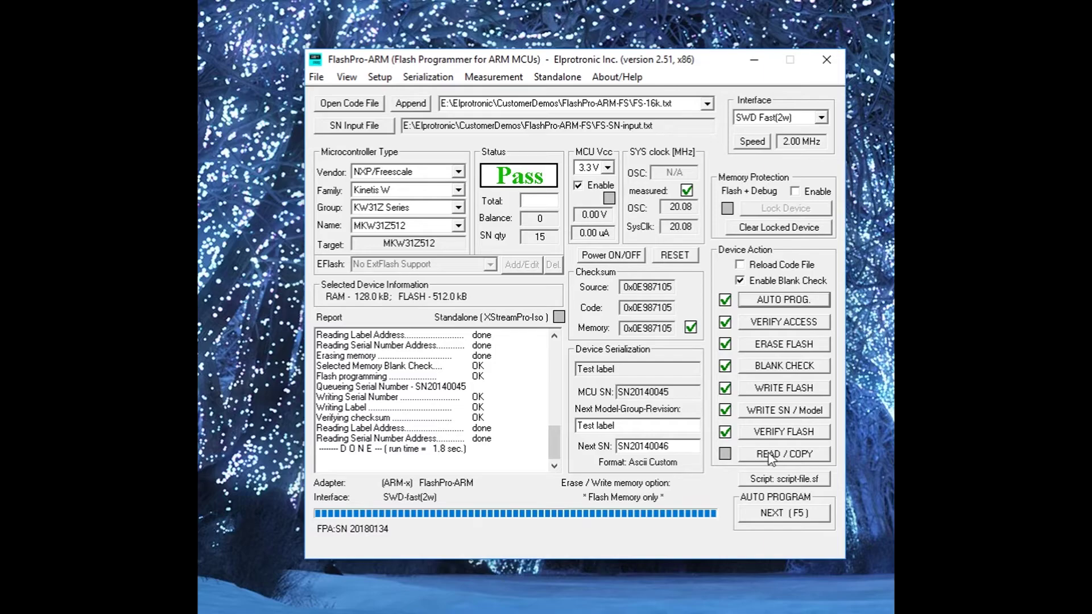
click(771, 455)
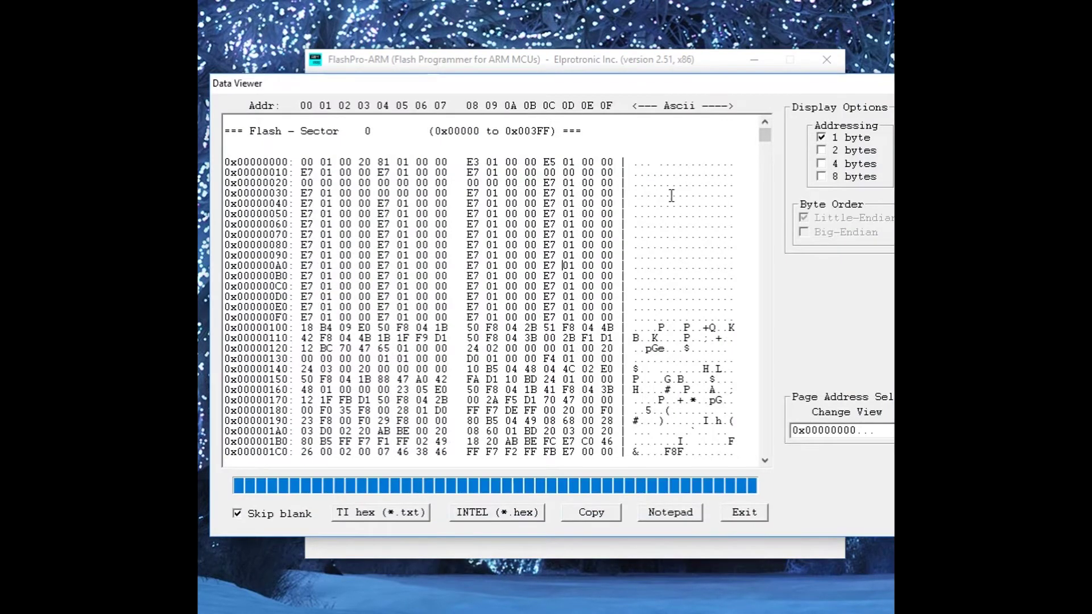
- Check SN20140045 and Test label at the 0x10000 sector, then close the Data Viewer
drag(765, 136, 766, 431)
scroll(671, 373, down, 1)
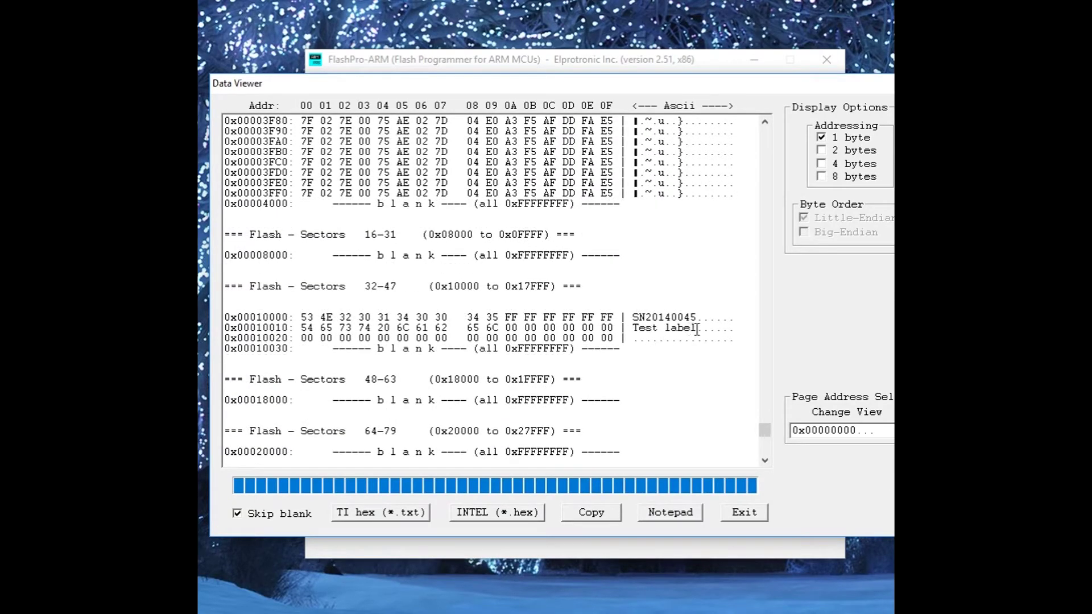
click(744, 512)
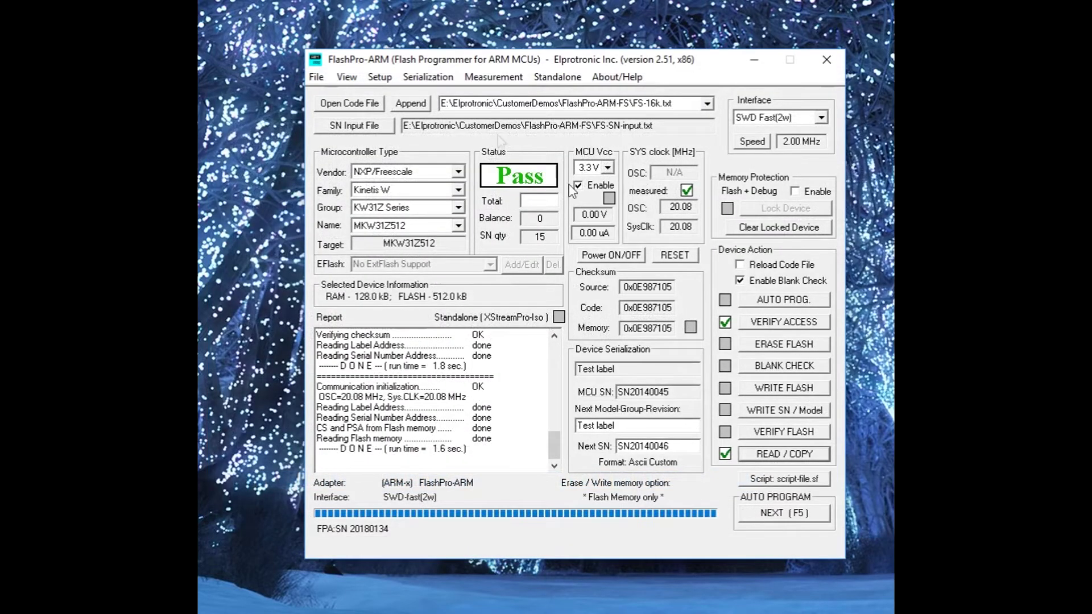
click(379, 76)
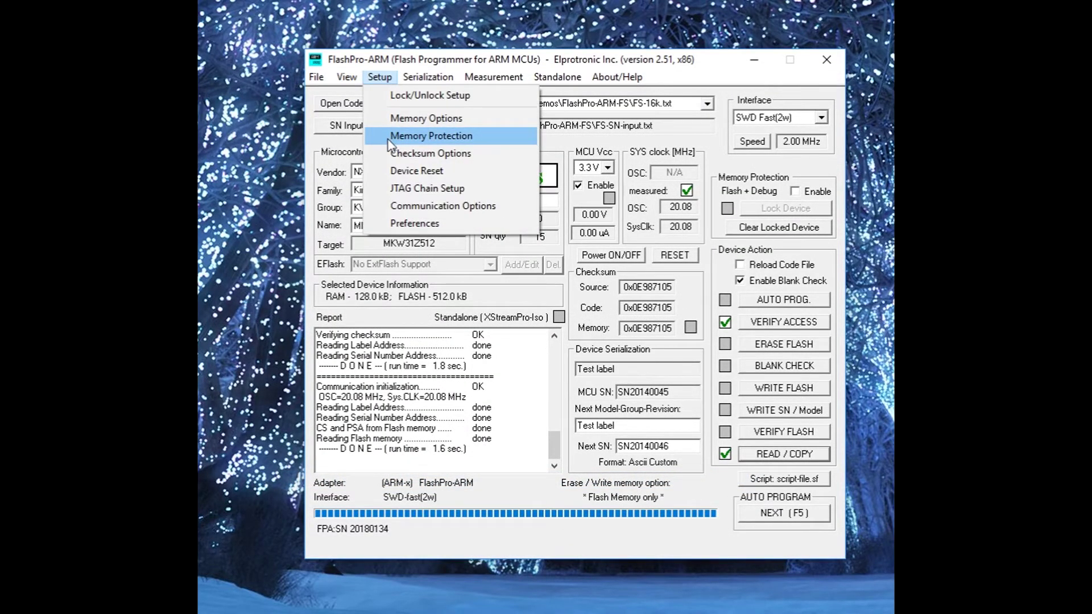
- Set FPROT0 to 0x00 protecting pages through 0x0007 FFFF, with Flash + Debug protection (FSEC 0xFE)
click(388, 139)
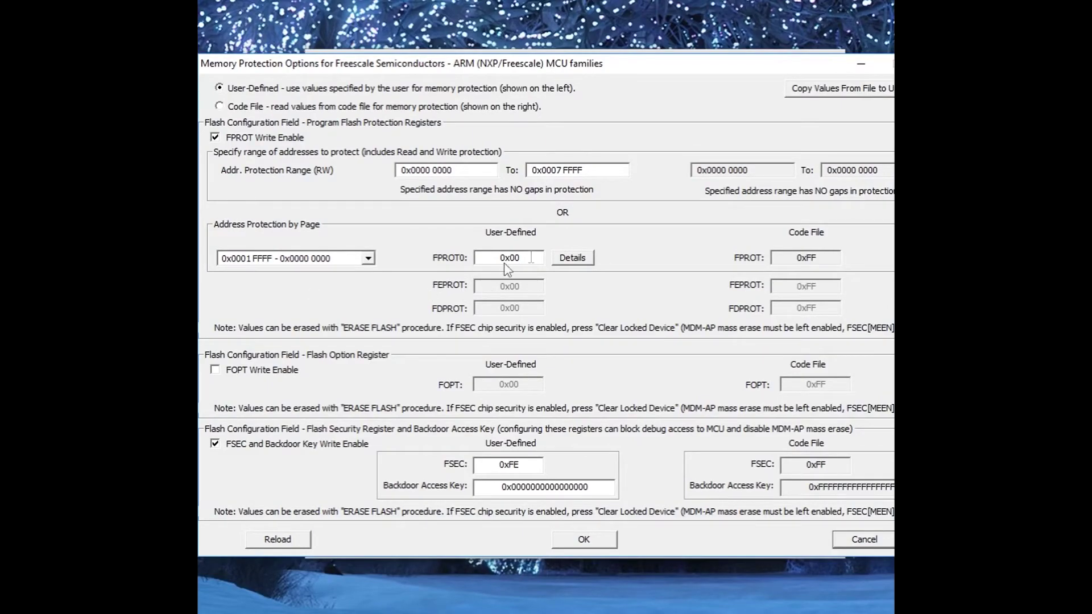
click(568, 262)
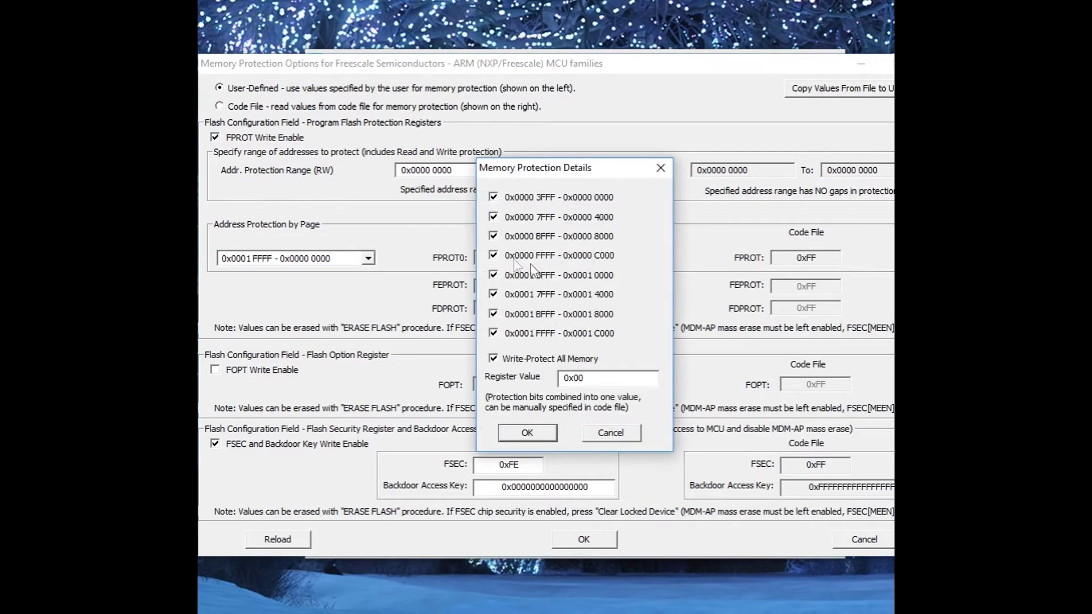
click(526, 433)
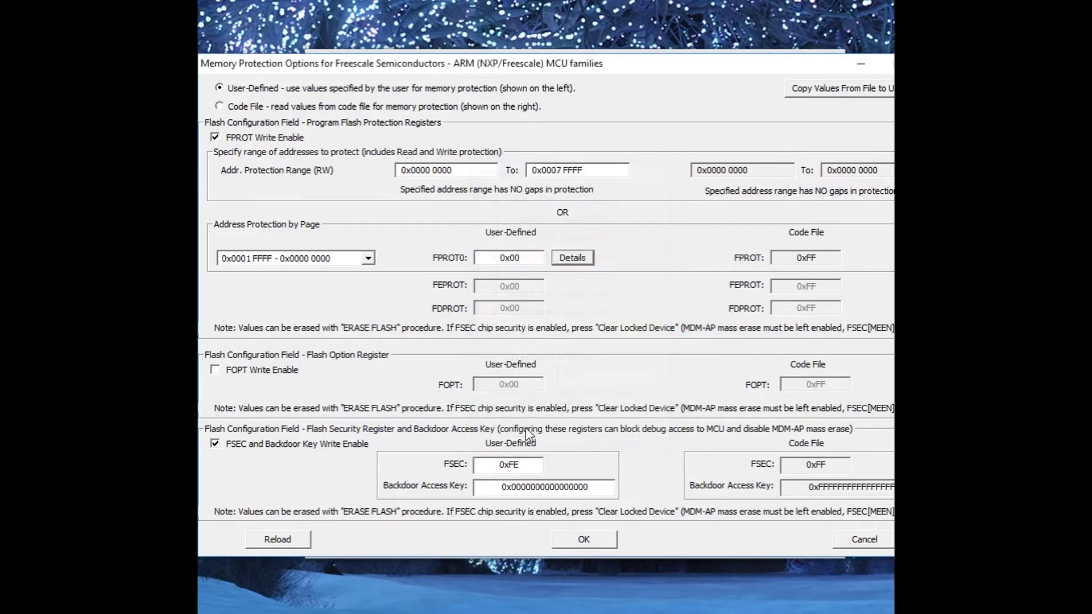
click(566, 546)
- Enable Flash + Debug protection, auto-program SN20140046, then show that erase and blank check both fail
click(794, 191)
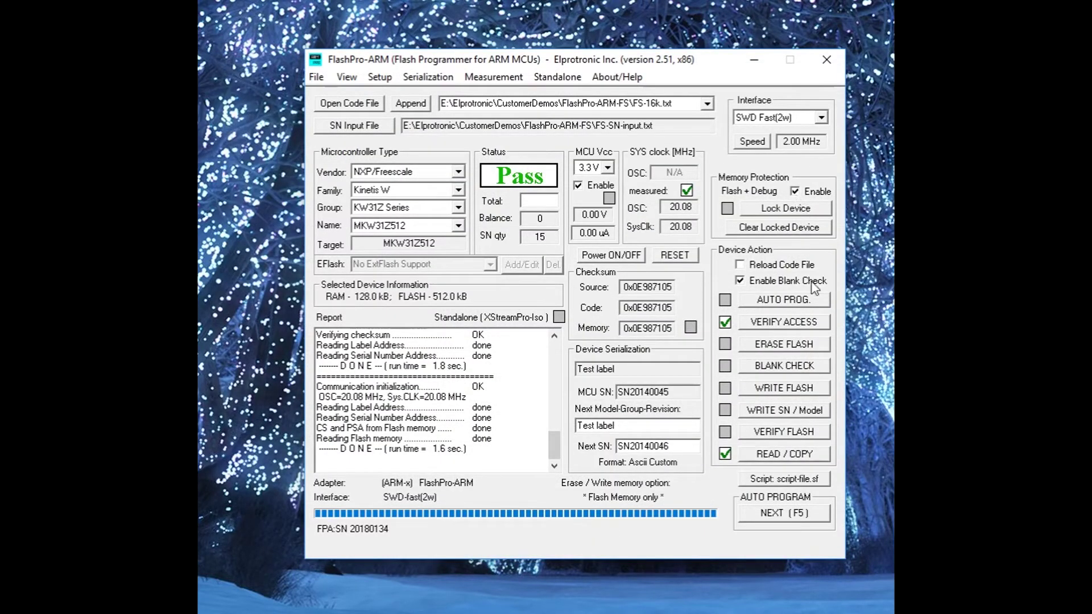
click(806, 306)
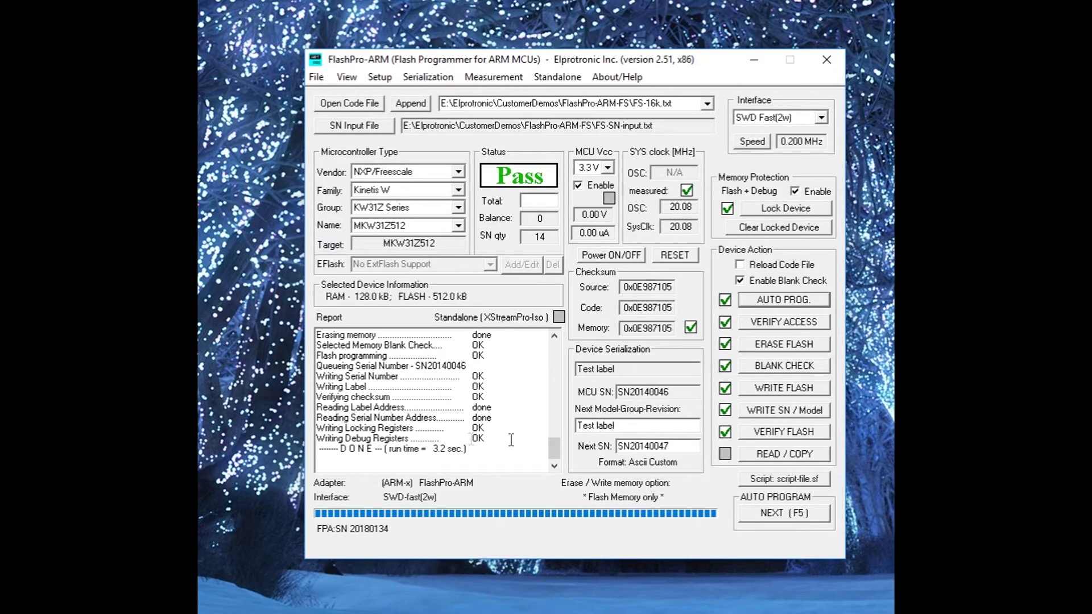
click(762, 345)
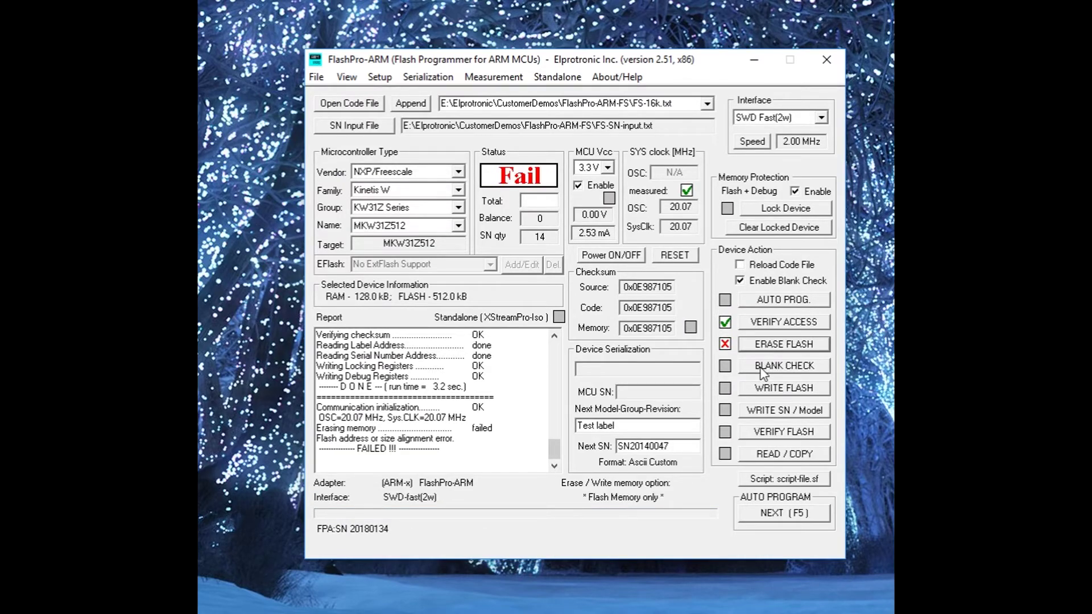
click(763, 367)
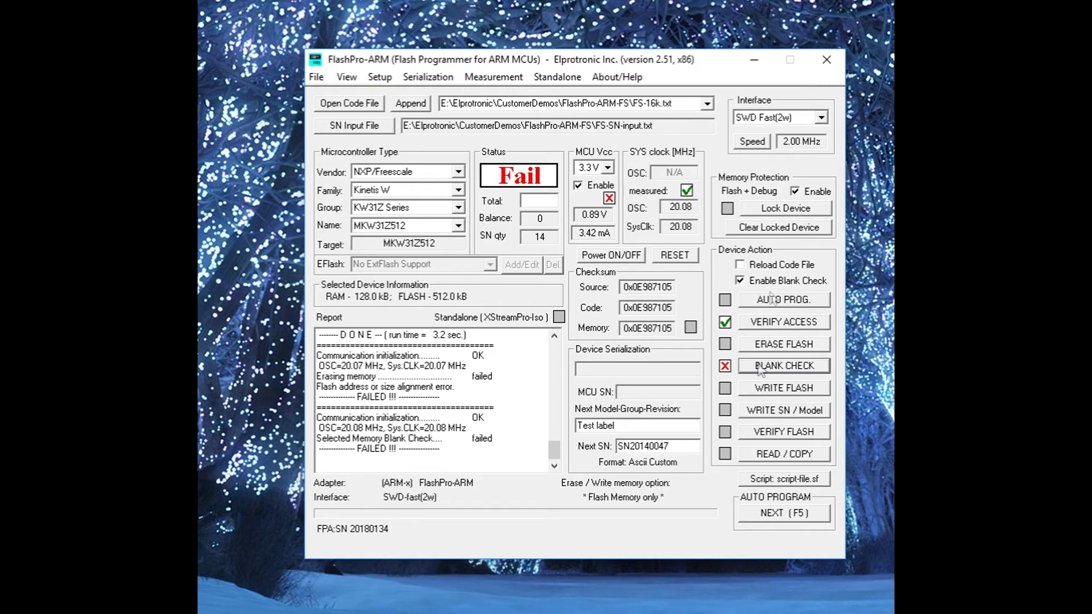
- Clear the locked device, then auto-program it again with serial SN20140047
click(783, 228)
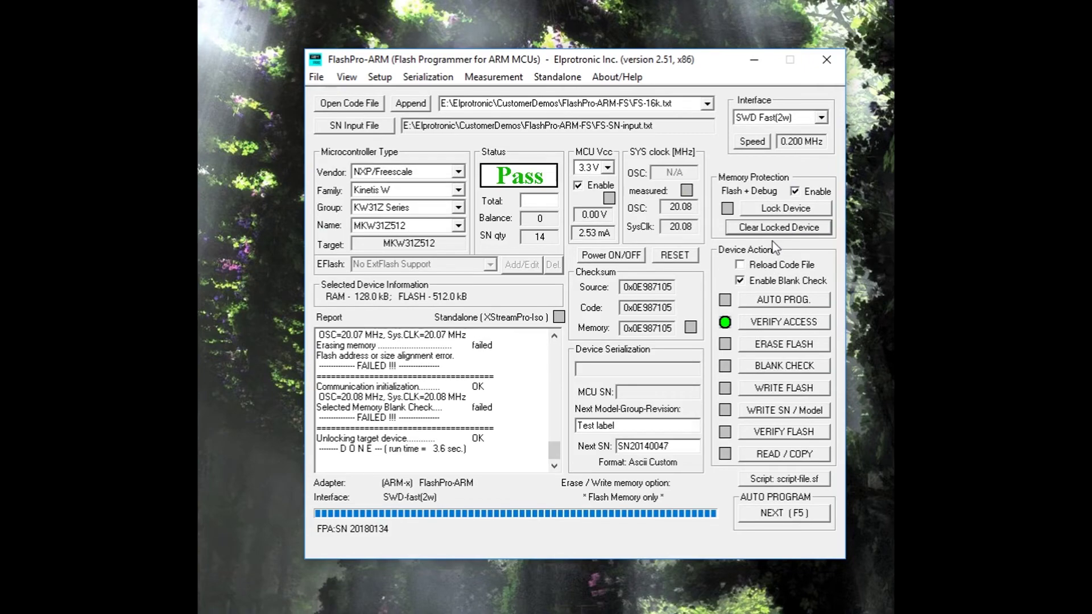
click(798, 298)
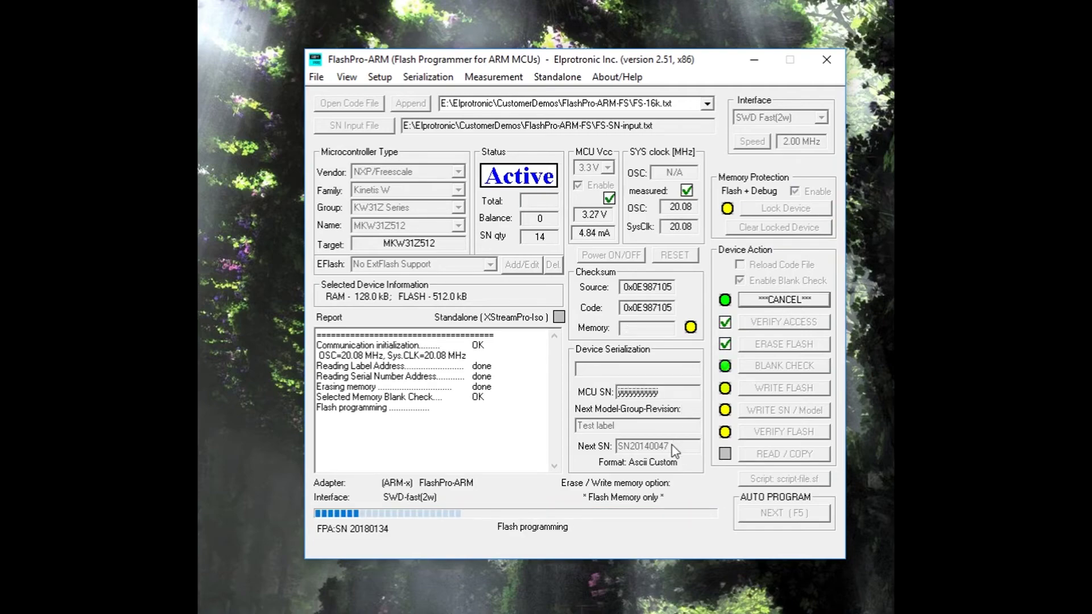